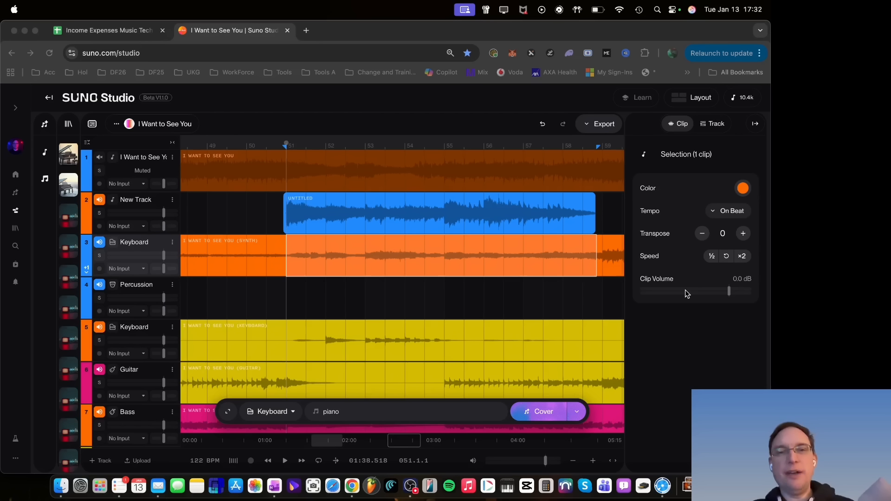
{"action": "left_click", "coordinate": [264, 34]}
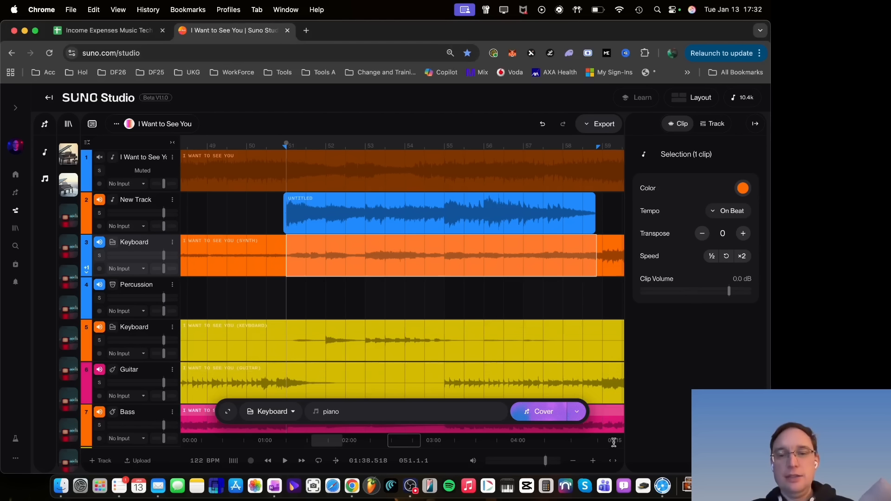
{"action": "left_click", "coordinate": [577, 414]}
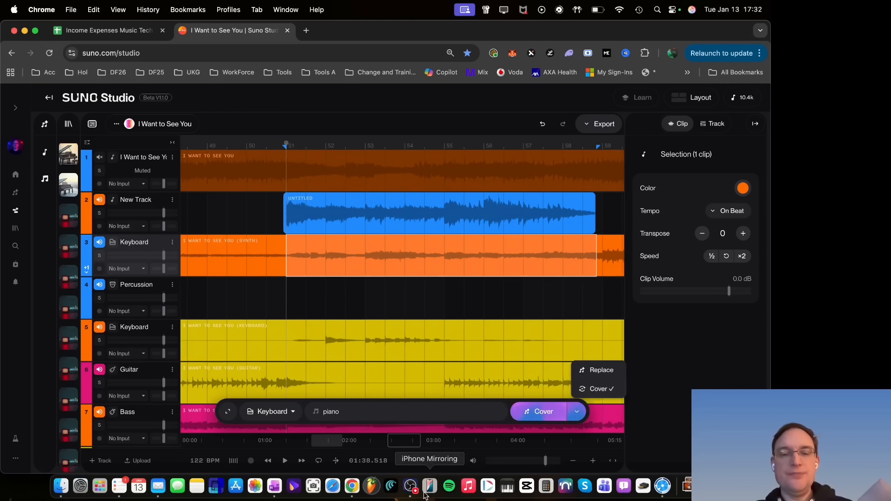
{"action": "left_click", "coordinate": [410, 487]}
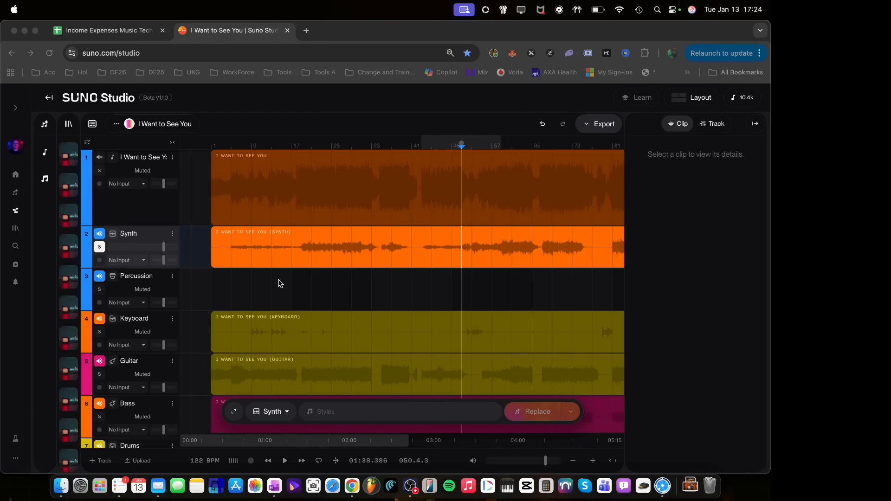
Play the soloed Synth track from the playhead to hear its original part
{"action": "left_click", "coordinate": [226, 36]}
{"action": "left_click_drag", "start_coordinate": [132, 253], "coordinate": [71, 228]}
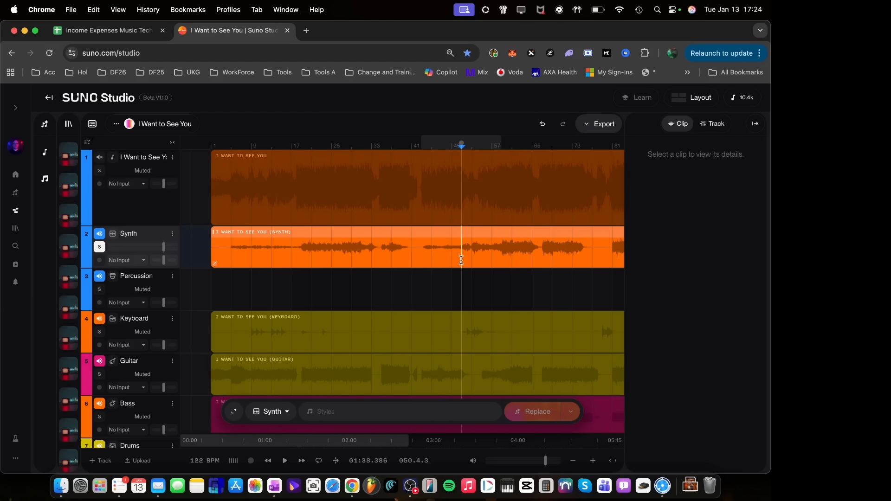
{"action": "key", "text": "space"}
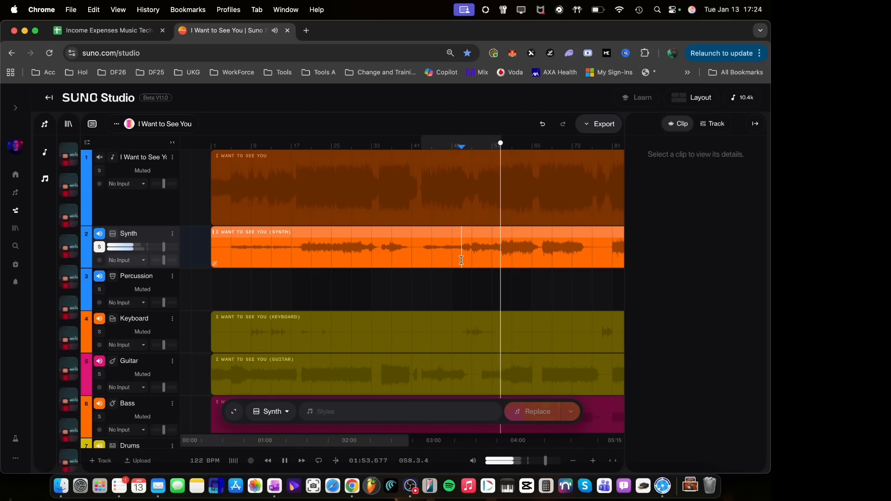
Select the Synth clip's section from about bar 51 to bar 59 and switch the generation mode to Cover
{"action": "left_click_drag", "start_coordinate": [461, 260], "coordinate": [501, 260]}
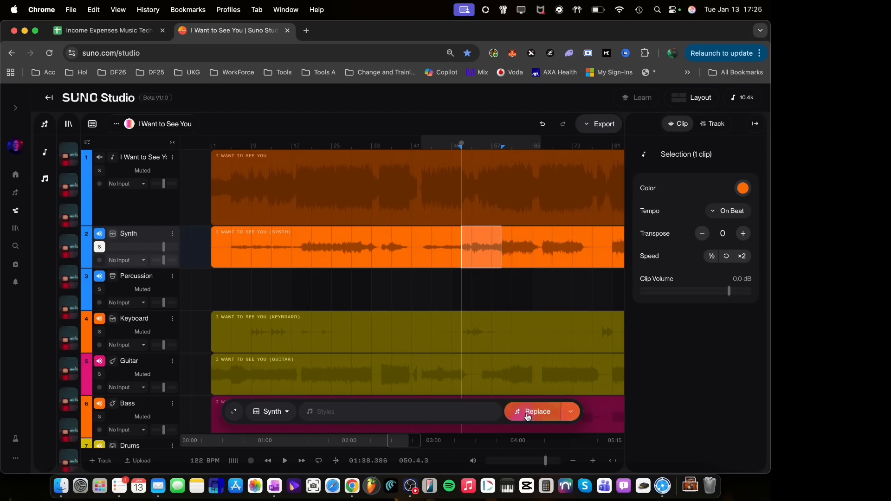
{"action": "left_click", "coordinate": [570, 415]}
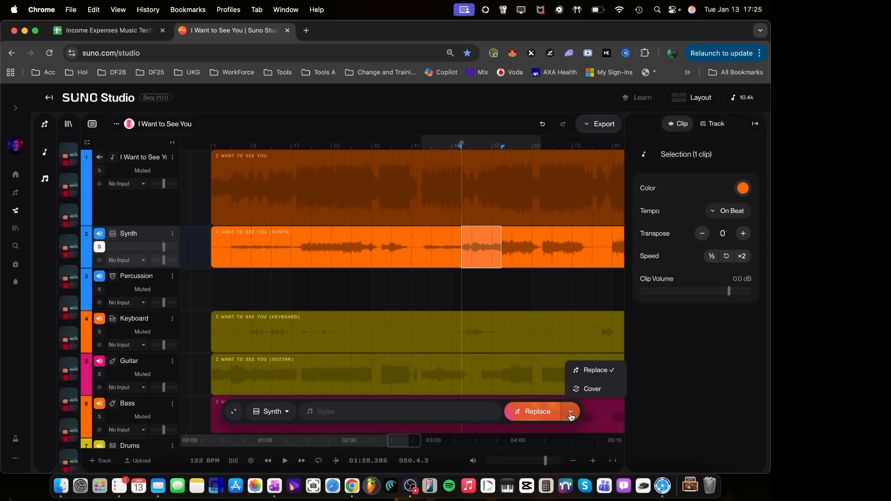
{"action": "left_click", "coordinate": [599, 391]}
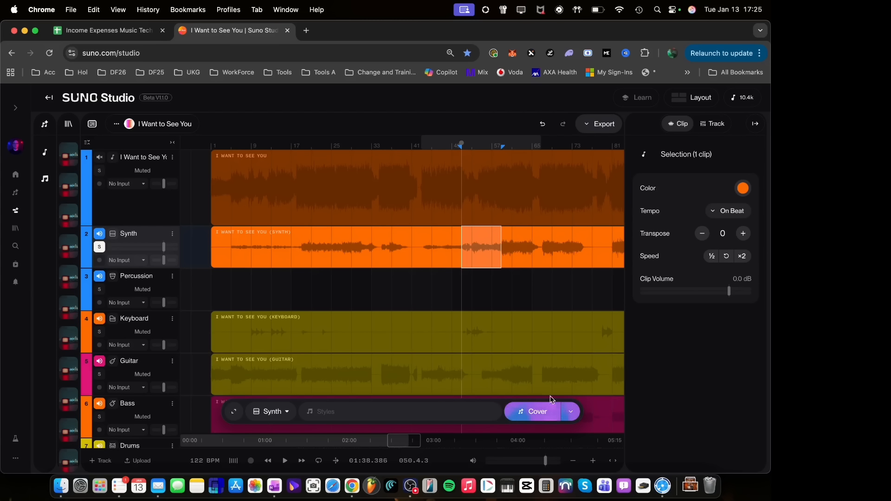
{"action": "left_click", "coordinate": [571, 415]}
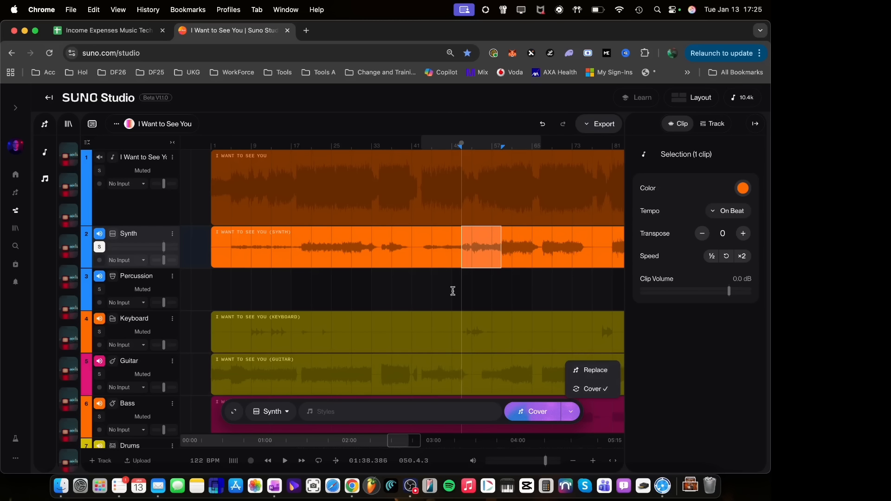
Generate a cover of the selected section with Keyboard as the instrument and "piano" as the style
{"action": "left_click", "coordinate": [285, 417]}
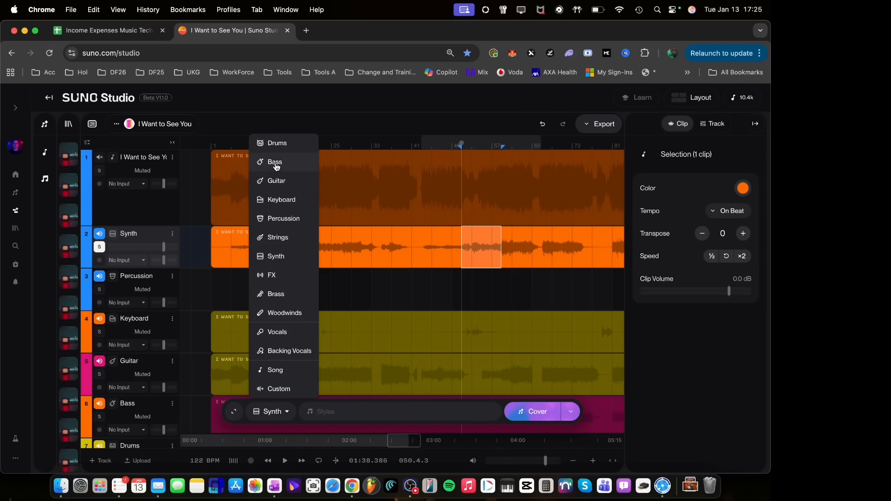
{"action": "left_click", "coordinate": [282, 201]}
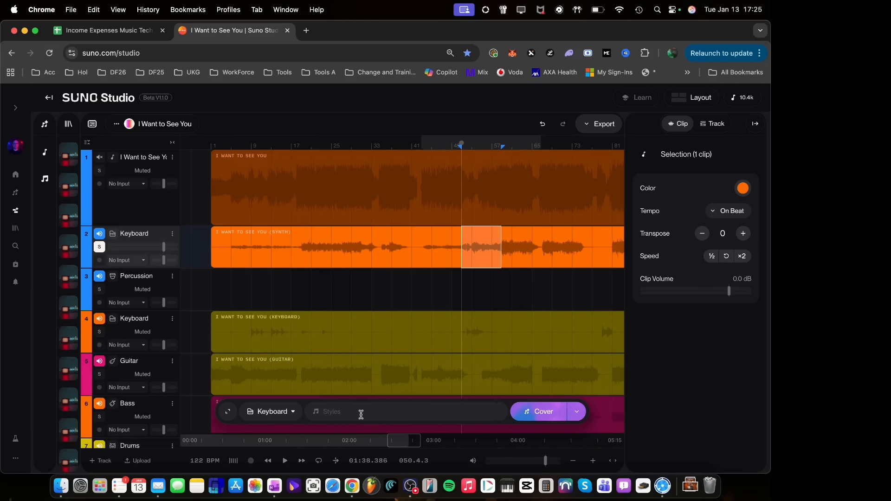
{"action": "type", "text": "piano"}
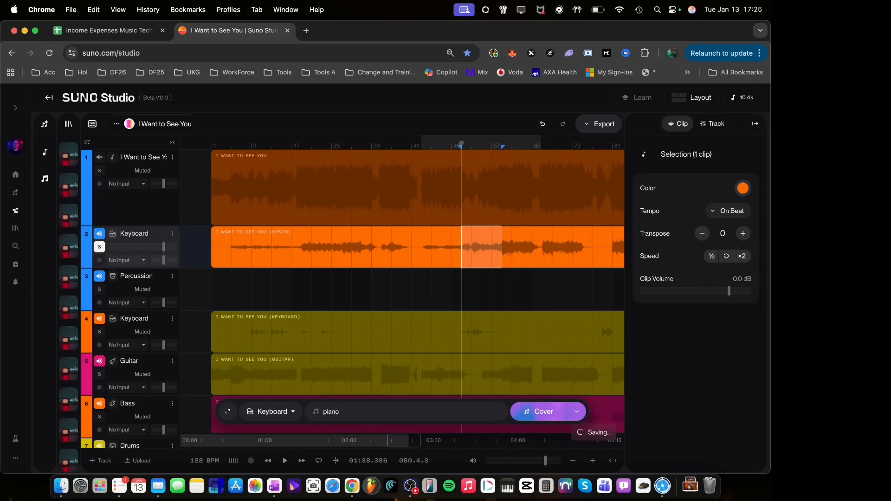
{"action": "left_click", "coordinate": [549, 413]}
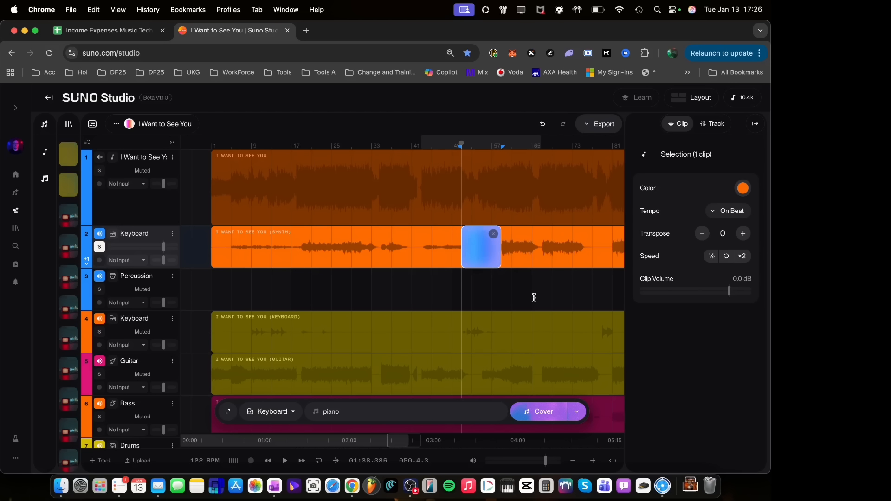
Play back the generated piano clip and the transition at its end on the soloed Keyboard track
{"action": "left_click", "coordinate": [412, 485]}
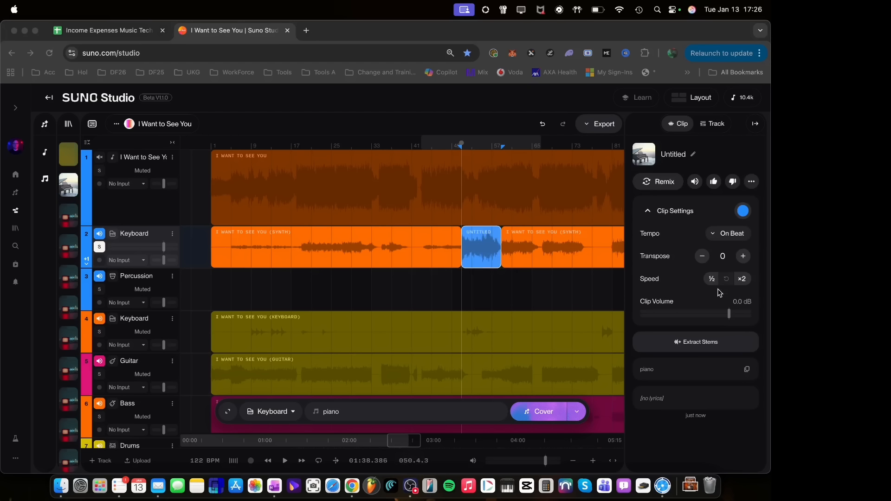
{"action": "left_click", "coordinate": [564, 32]}
{"action": "key", "text": "space"}
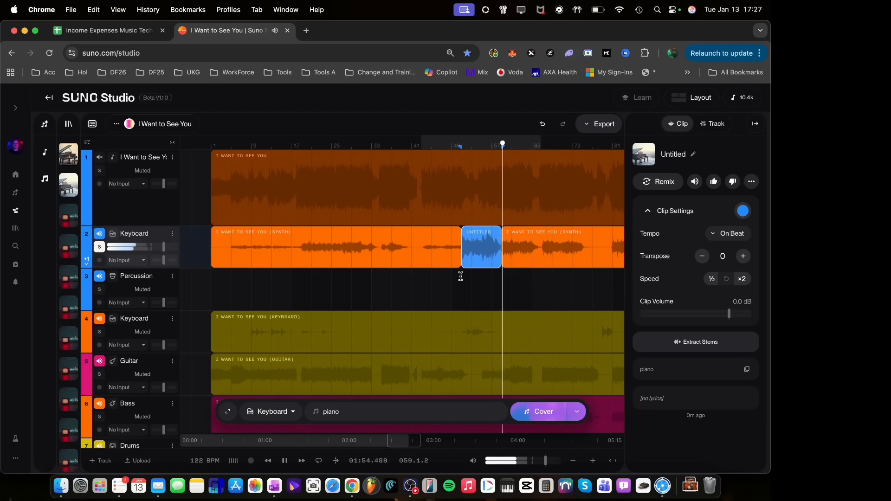
{"action": "key", "text": "space"}
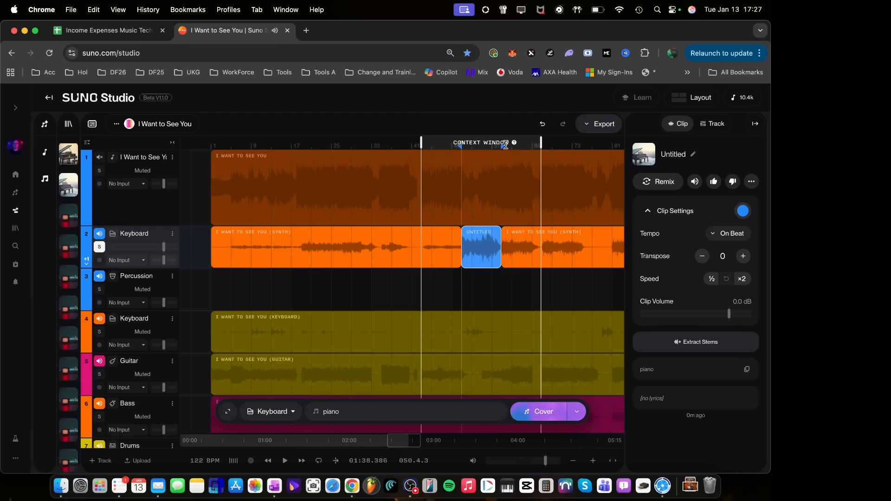
{"action": "left_click", "coordinate": [506, 145]}
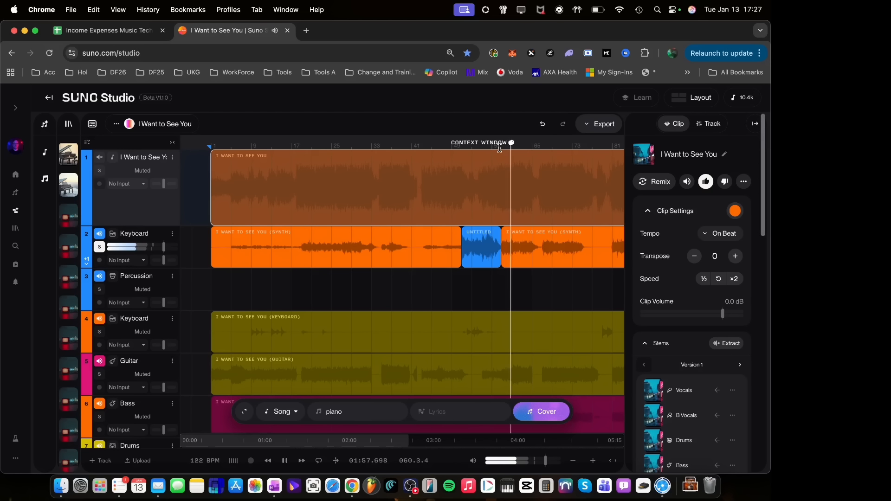
{"action": "left_click", "coordinate": [499, 148]}
Collapse the track headers horizontally and expand them again
{"action": "left_click", "coordinate": [485, 237]}
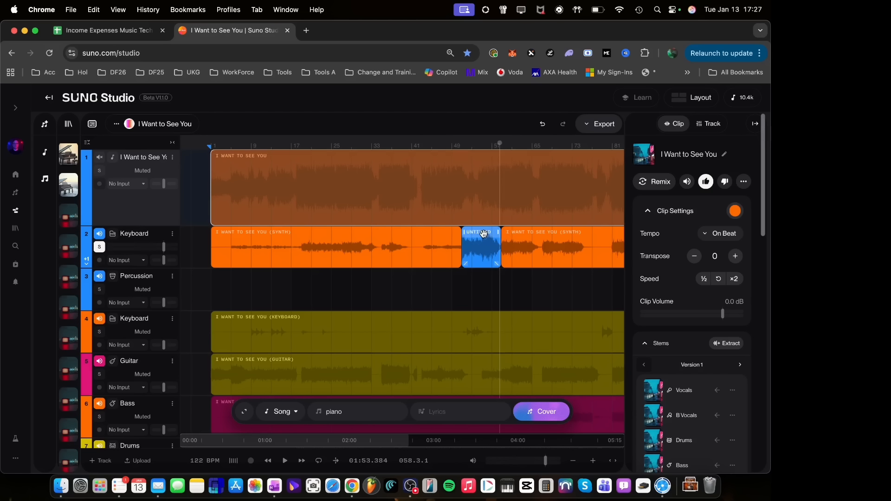
{"action": "right_click", "coordinate": [168, 279]}
{"action": "key", "text": "Escape"}
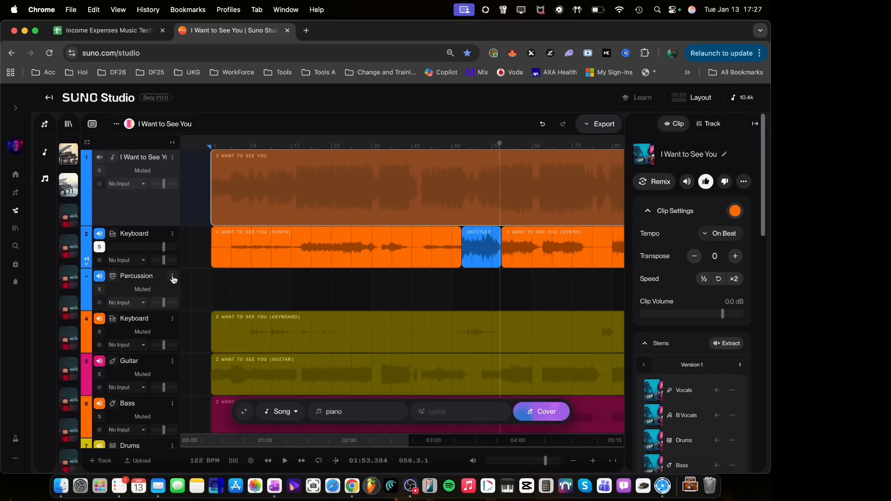
{"action": "left_click", "coordinate": [170, 145]}
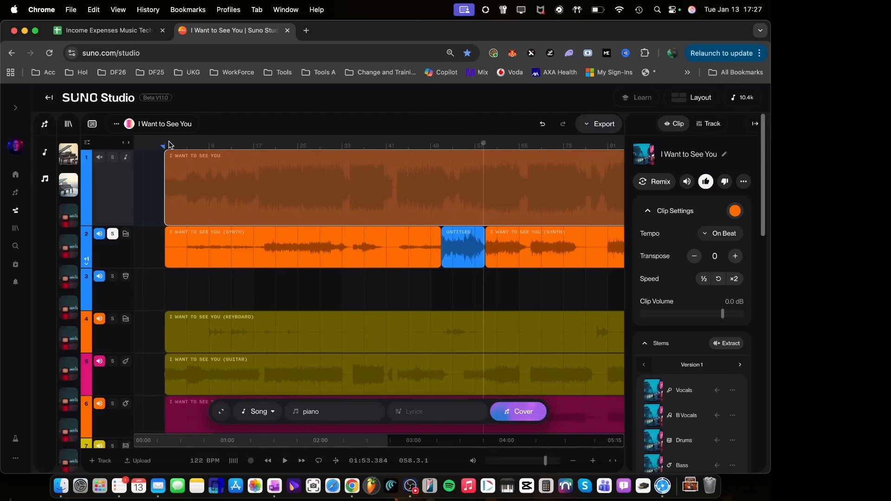
{"action": "left_click", "coordinate": [122, 148]}
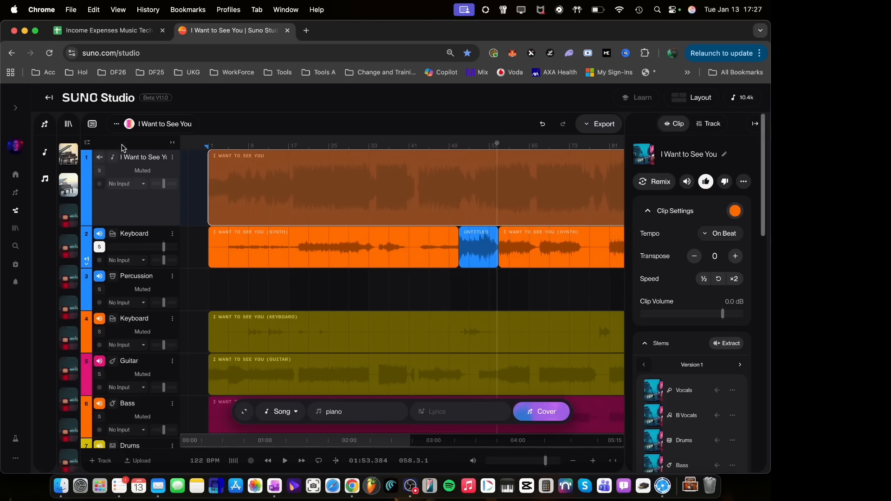
Collapse and re-expand all tracks vertically so they share one height, then toggle the horizontal header collapse on and off
{"action": "left_click", "coordinate": [90, 142]}
{"action": "left_click", "coordinate": [90, 144]}
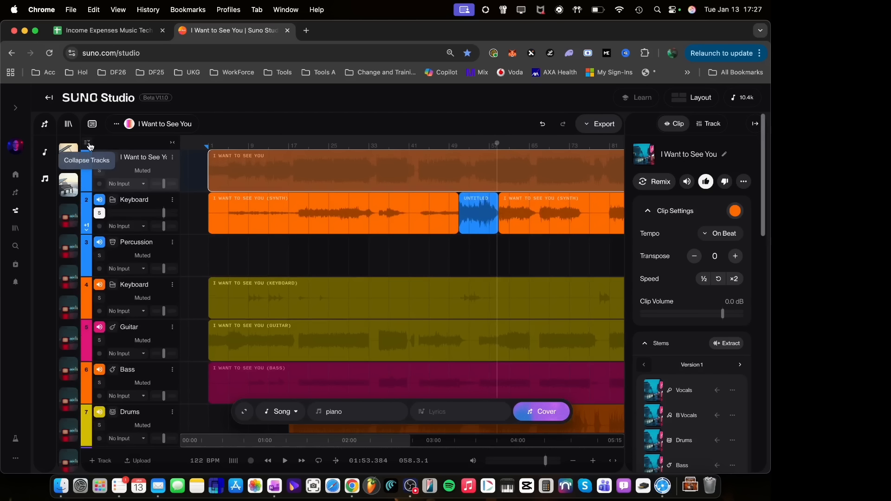
{"action": "left_click", "coordinate": [90, 145]}
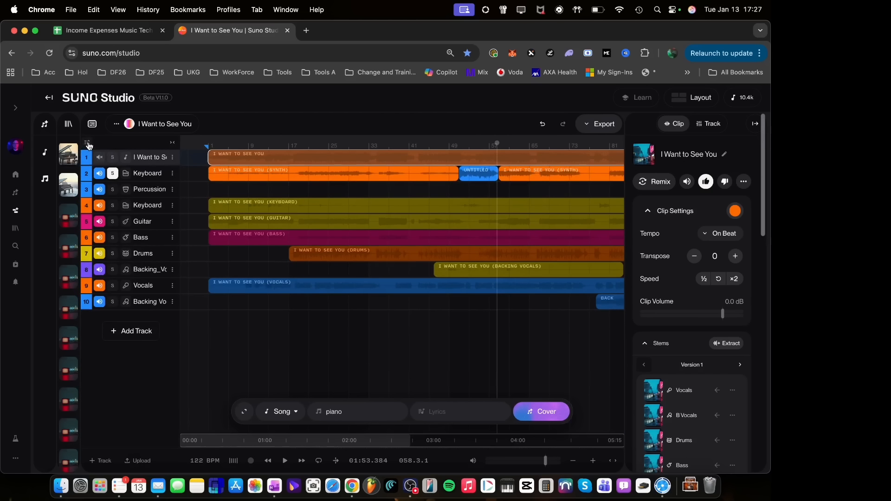
{"action": "left_click", "coordinate": [89, 145]}
{"action": "left_click", "coordinate": [89, 145]}
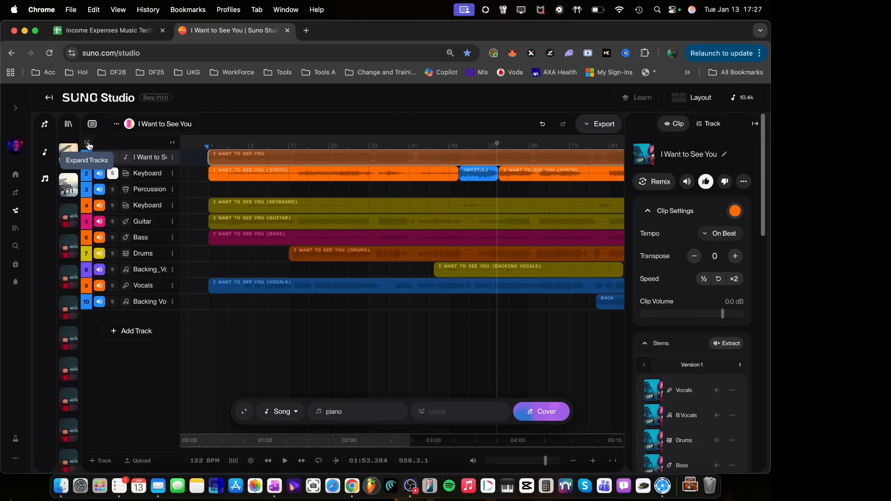
{"action": "left_click", "coordinate": [89, 145]}
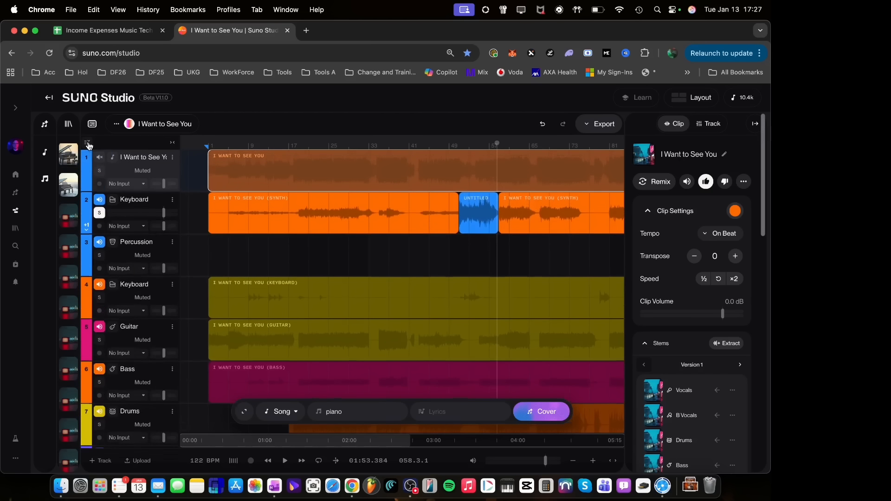
{"action": "left_click", "coordinate": [176, 145]}
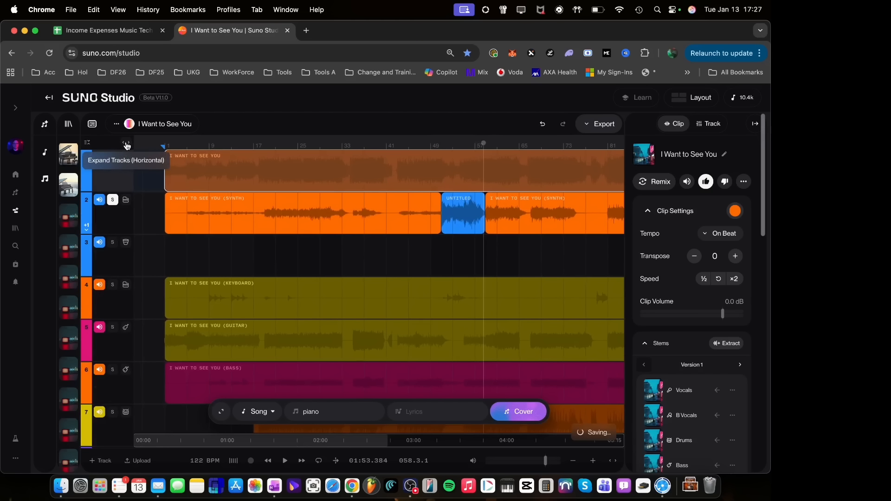
{"action": "left_click", "coordinate": [126, 146]}
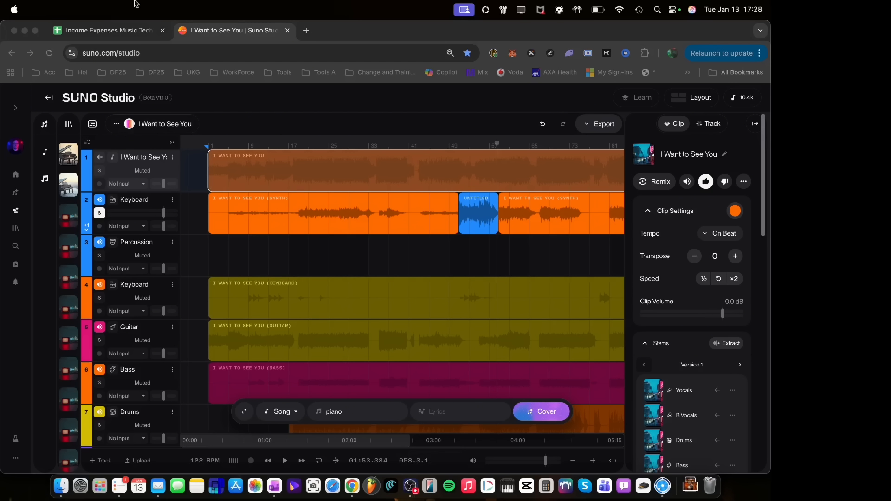
Add a new empty track above the soloed Keyboard track
{"action": "left_click", "coordinate": [262, 34]}
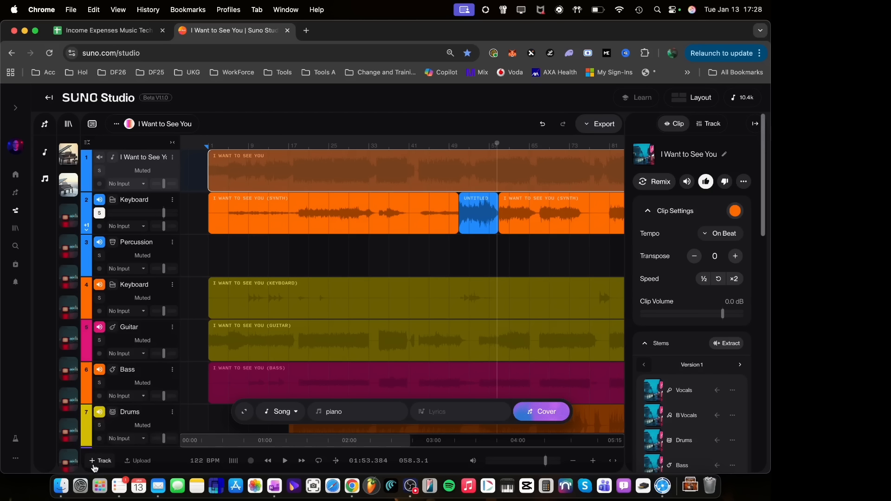
{"action": "left_click", "coordinate": [100, 462]}
Duplicate the generated piano clip and move the copy onto the new track, aligned with the original clip
{"action": "left_click", "coordinate": [472, 242]}
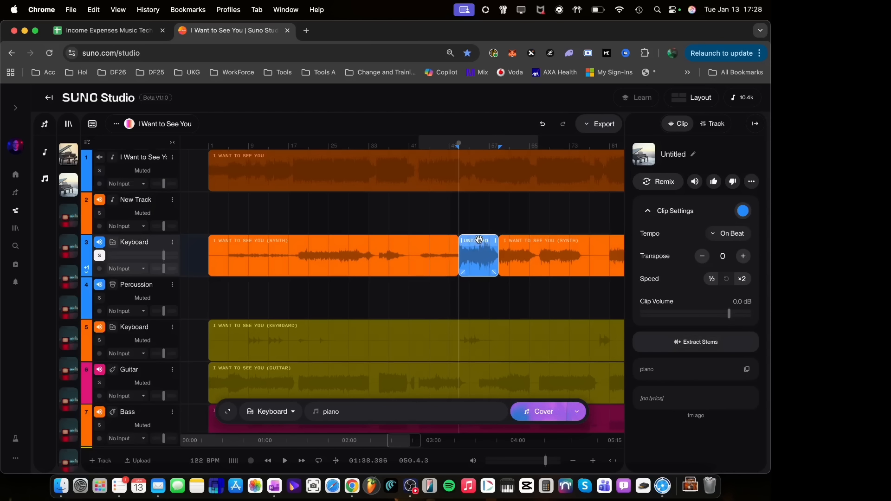
{"action": "right_click", "coordinate": [479, 239]}
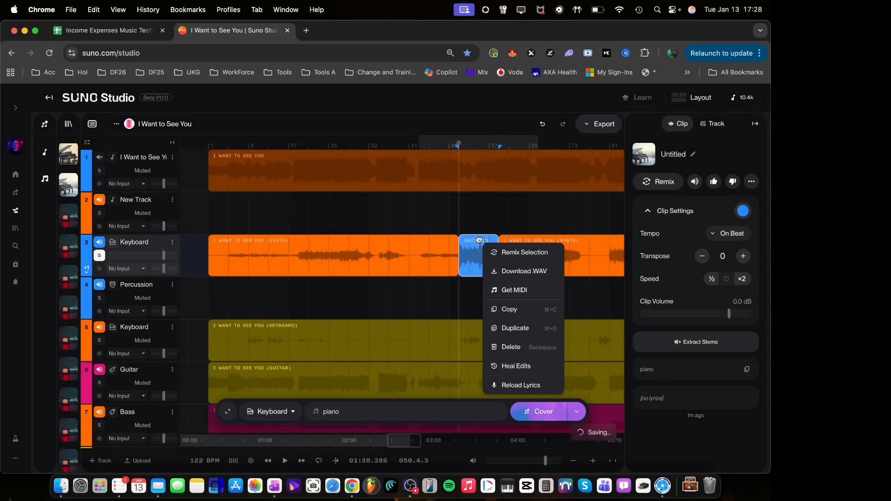
{"action": "left_click", "coordinate": [515, 328]}
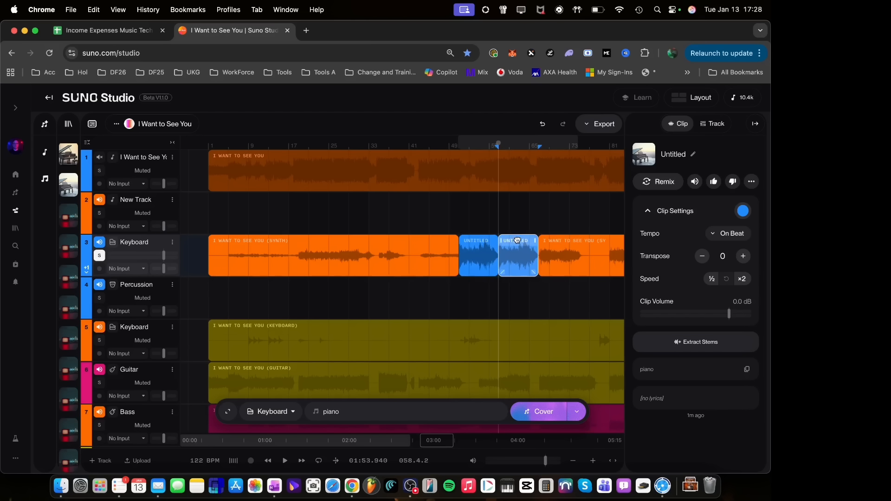
{"action": "left_click_drag", "start_coordinate": [517, 240], "coordinate": [476, 206]}
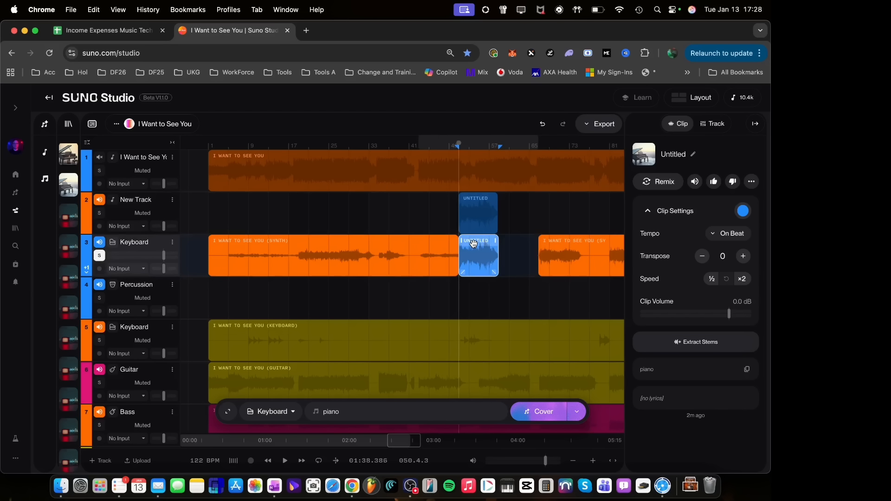
Delete the original piano clip from the Keyboard track and extend the preceding synth clip across the gap
{"action": "right_click", "coordinate": [474, 245]}
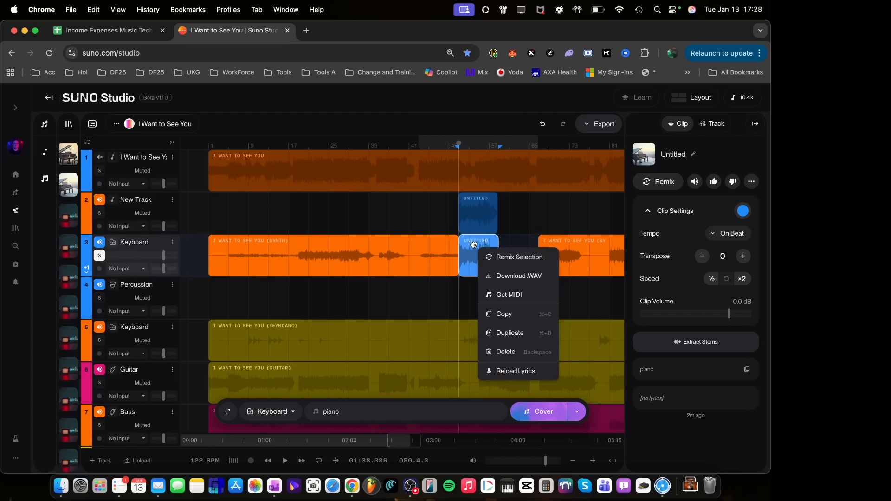
{"action": "left_click", "coordinate": [506, 351]}
{"action": "left_click_drag", "start_coordinate": [457, 244], "coordinate": [536, 247]}
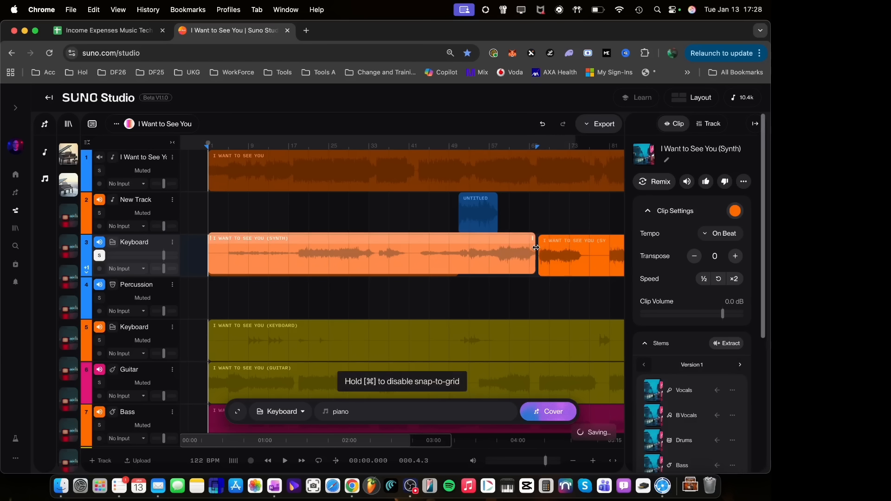
Place the playhead at the start of the piano clip on the timeline
{"action": "left_click", "coordinate": [448, 148]}
{"action": "left_click", "coordinate": [456, 240]}
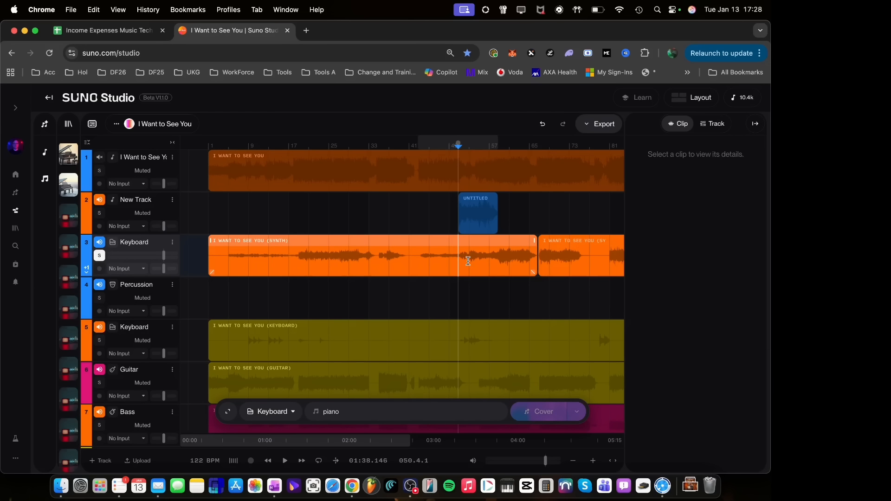
Play the soloed synth section, and solo the new track to hear the piano clip alone from the same point
{"action": "key", "text": "space"}
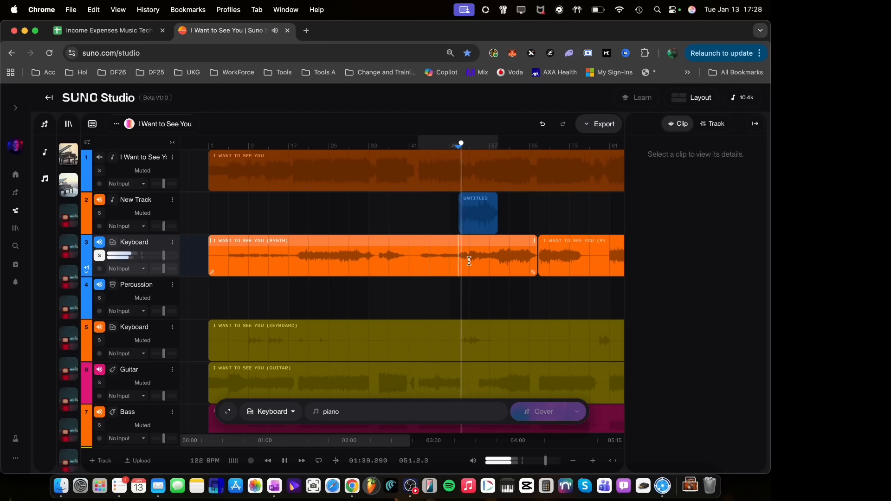
{"action": "key", "text": "space"}
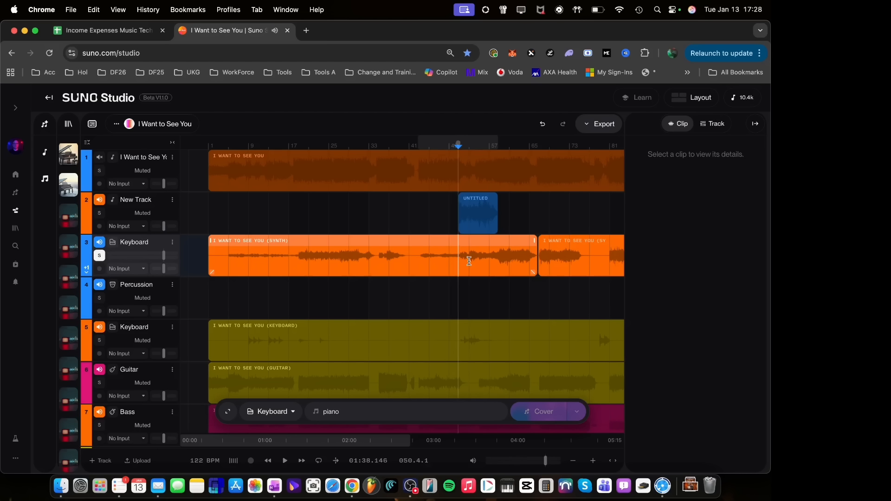
{"action": "left_click", "coordinate": [100, 214]}
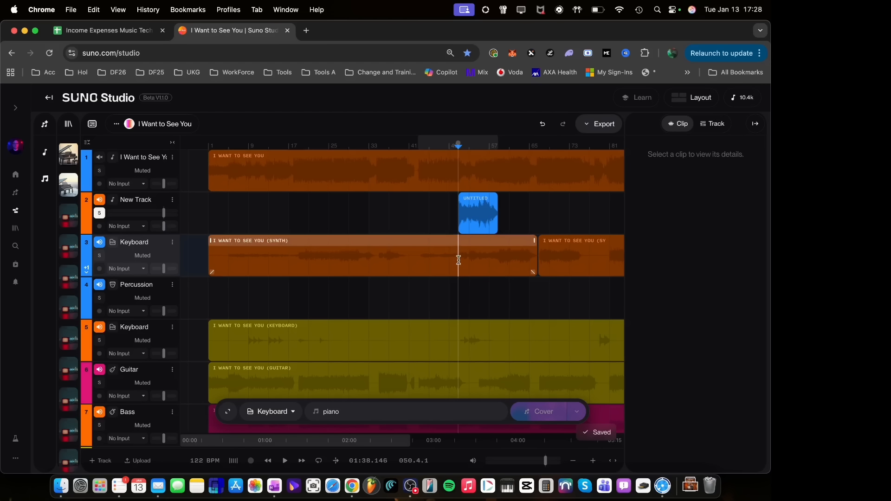
{"action": "key", "text": "space"}
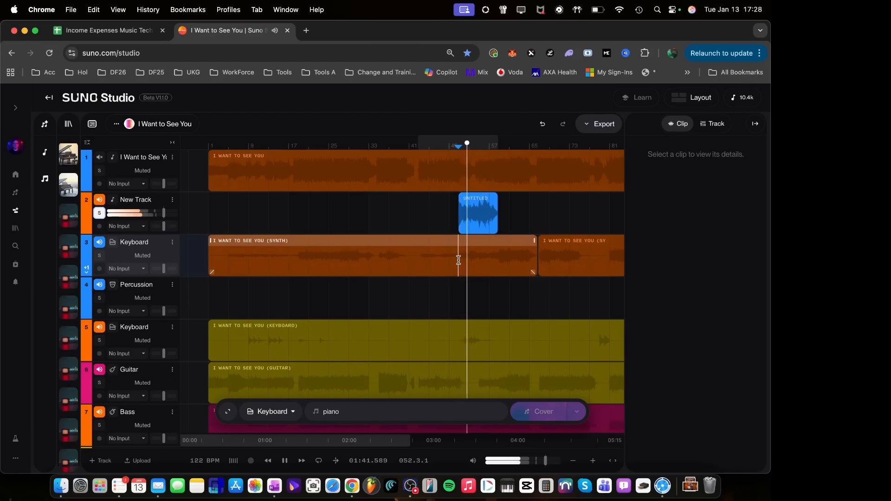
Turn off the new track's solo and play the full mix from about bar 43 into the piano clip
{"action": "left_click", "coordinate": [100, 213]}
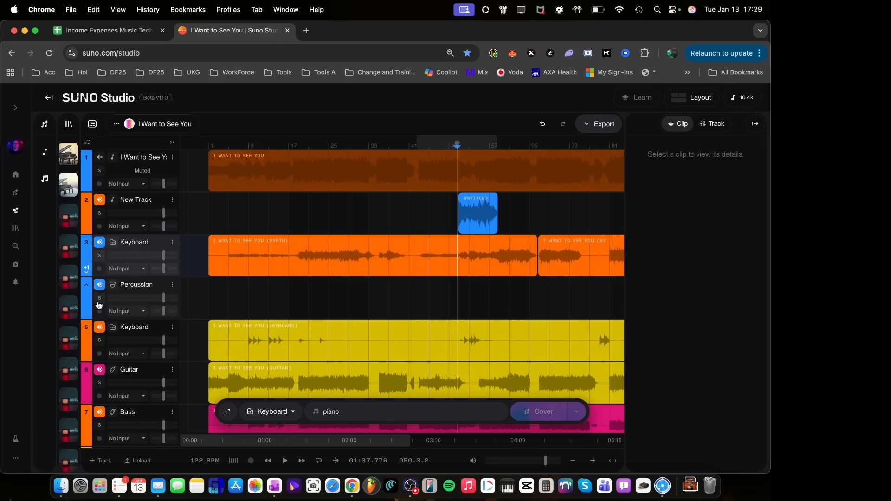
{"action": "scroll", "coordinate": [325, 325], "scroll_direction": "down", "scroll_amount": 3}
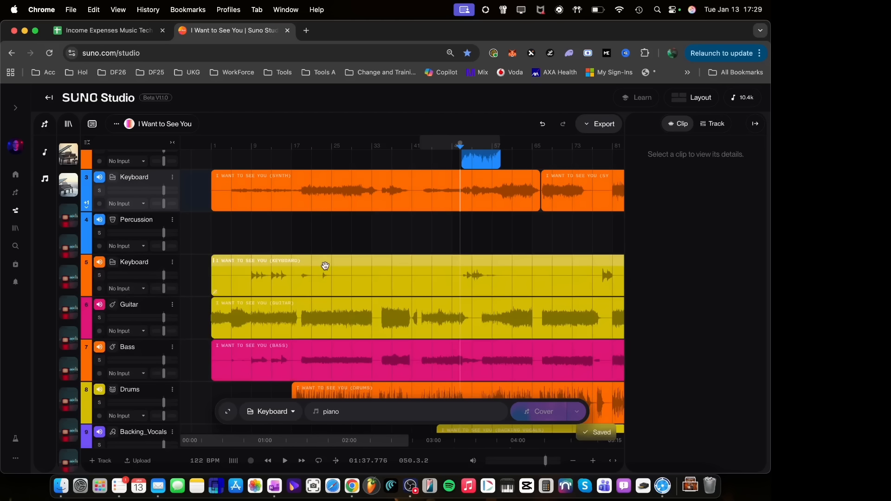
{"action": "scroll", "coordinate": [437, 285], "scroll_direction": "up", "scroll_amount": 3}
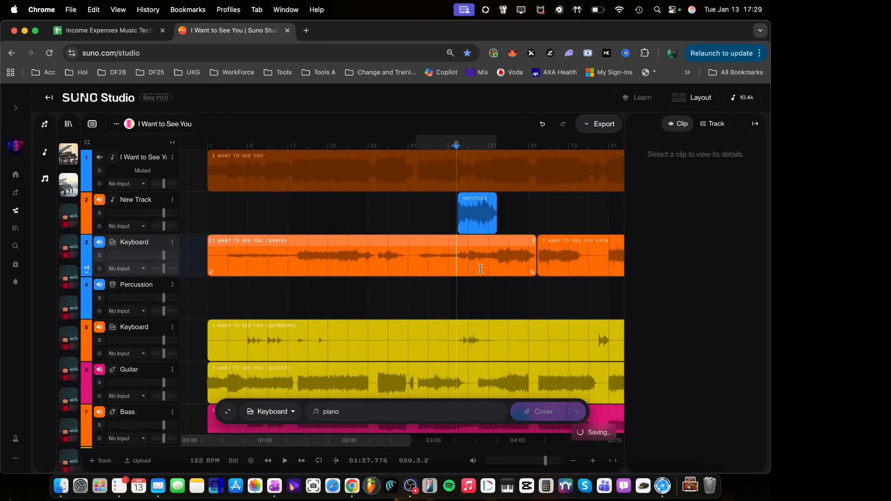
{"action": "left_click", "coordinate": [420, 289]}
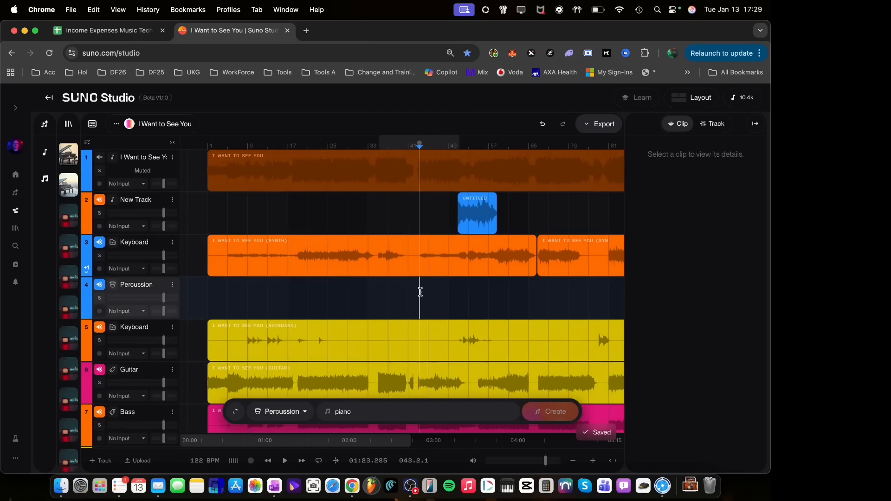
{"action": "key", "text": "space"}
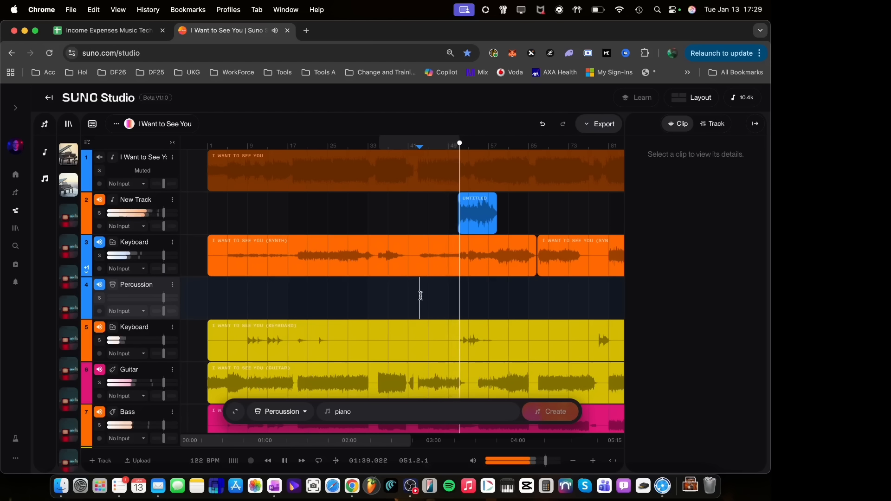
{"action": "key", "text": "space"}
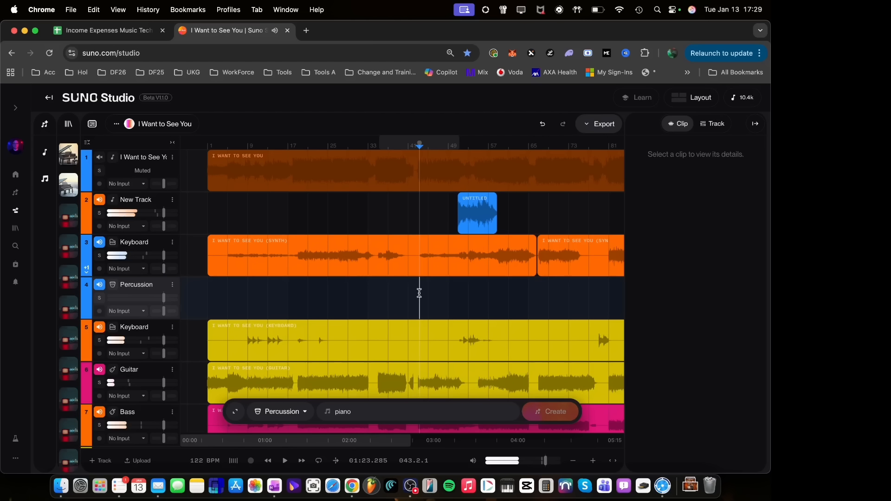
Nudge the piano clip slightly later on the new track to start at 50.4.3, aligning its note attack with bar 53
{"action": "scroll", "coordinate": [474, 262], "scroll_direction": "up", "scroll_amount": 5}
{"action": "scroll", "coordinate": [474, 263], "scroll_direction": "up", "scroll_amount": 6}
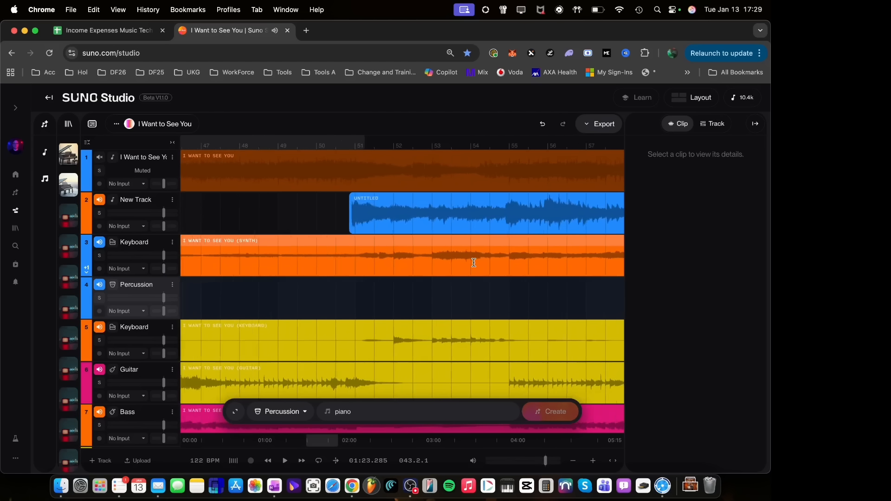
{"action": "scroll", "coordinate": [469, 265], "scroll_direction": "up", "scroll_amount": 4}
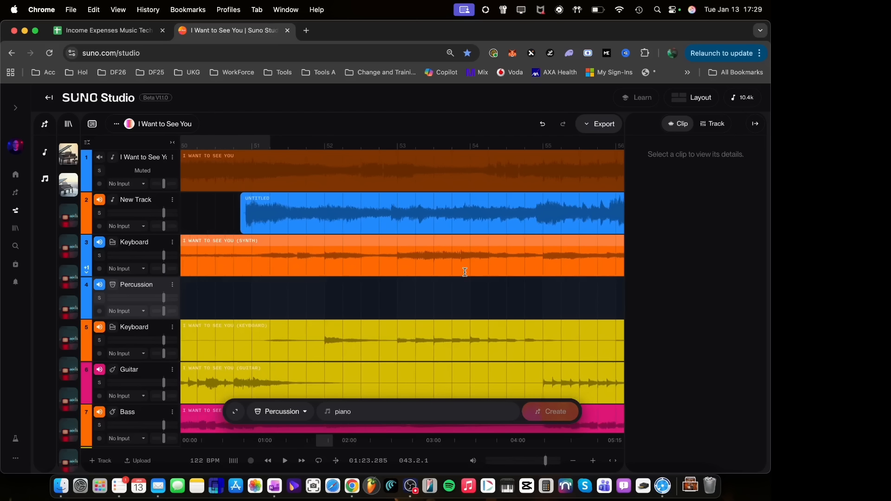
{"action": "left_click", "coordinate": [363, 200]}
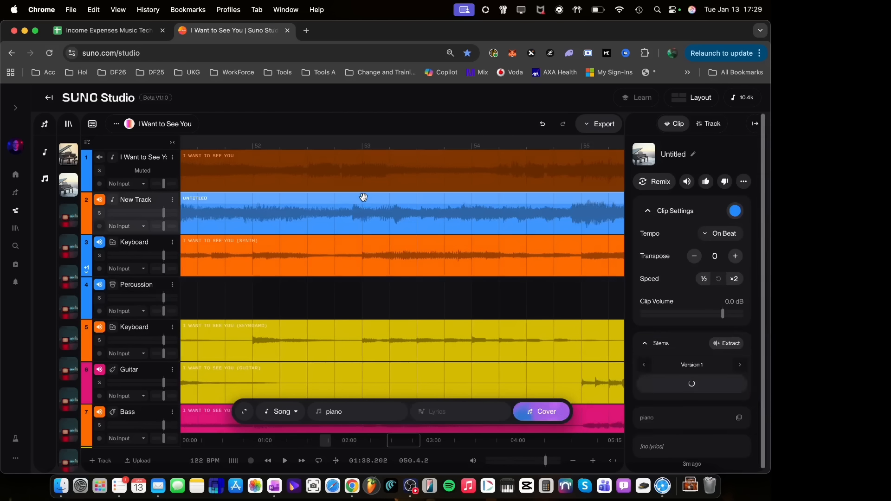
{"action": "left_click_drag", "start_coordinate": [374, 199], "coordinate": [374, 198]}
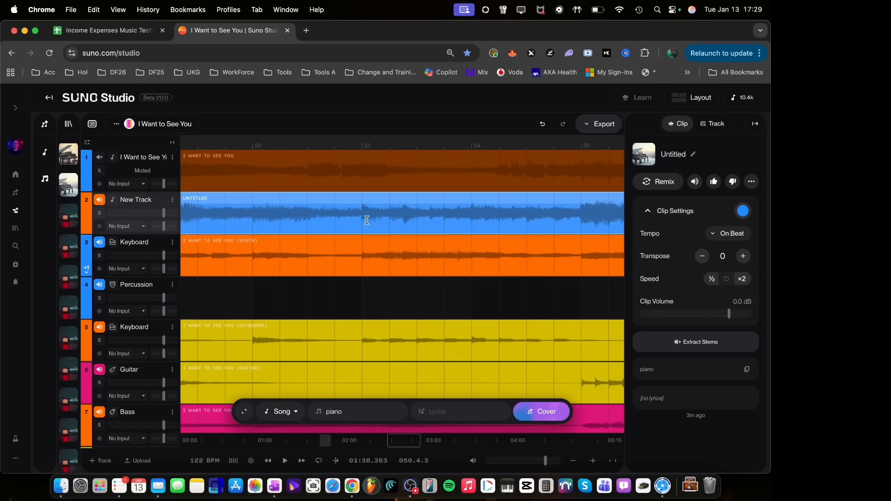
{"action": "scroll", "coordinate": [364, 241], "scroll_direction": "down", "scroll_amount": 5}
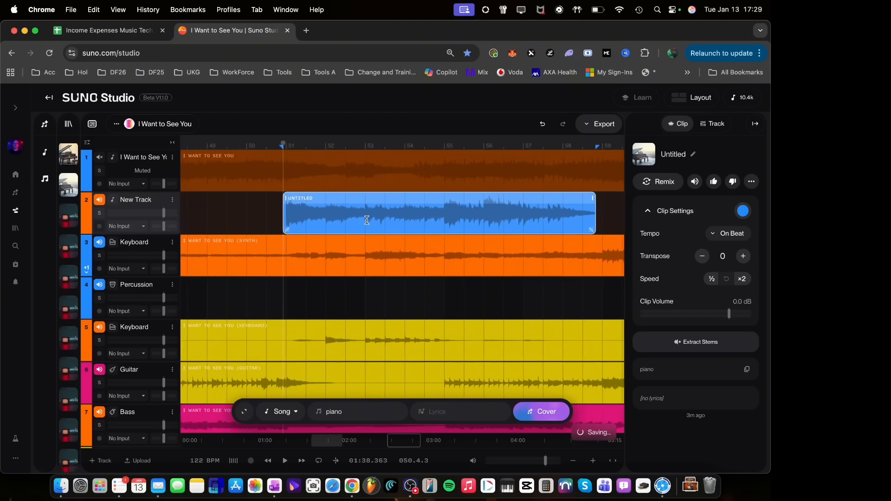
Play the full mix from bar 51 to check the timing of the realigned piano clip
{"action": "left_click", "coordinate": [281, 175]}
{"action": "key", "text": "space"}
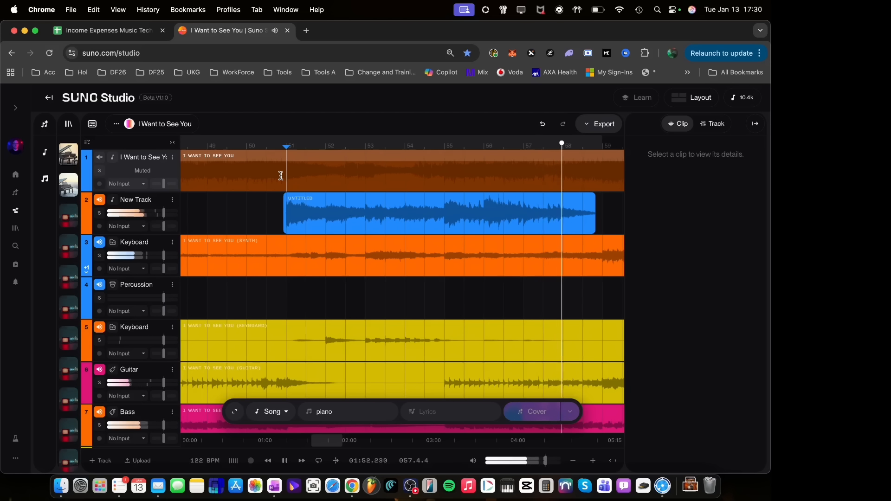
{"action": "key", "text": "space"}
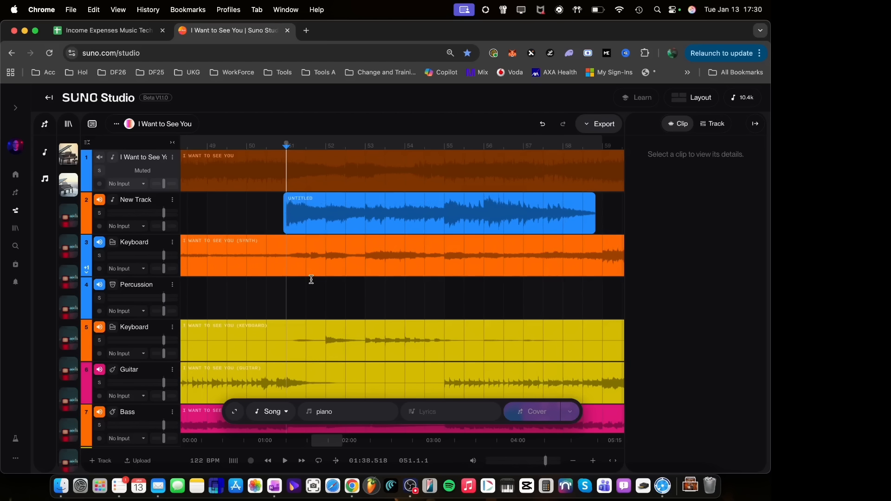
Select the synth section beneath the piano clip on the Keyboard track and review its Cover modes and advanced options
{"action": "left_click_drag", "start_coordinate": [285, 257], "coordinate": [596, 264]}
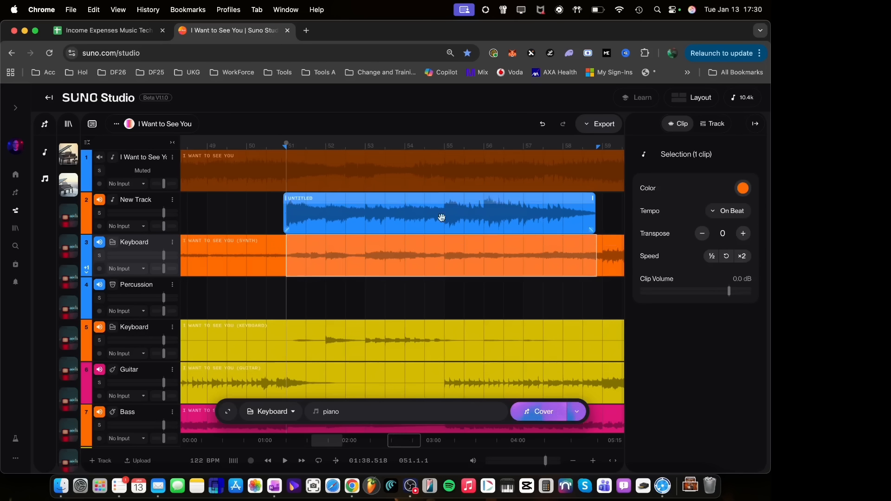
{"action": "left_click", "coordinate": [576, 412]}
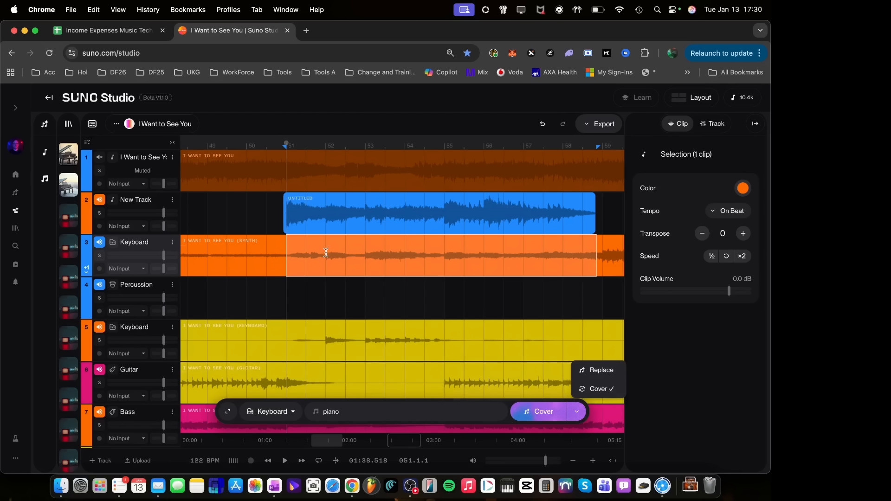
{"action": "left_click", "coordinate": [580, 414]}
{"action": "left_click", "coordinate": [580, 414]}
{"action": "left_click", "coordinate": [229, 414]}
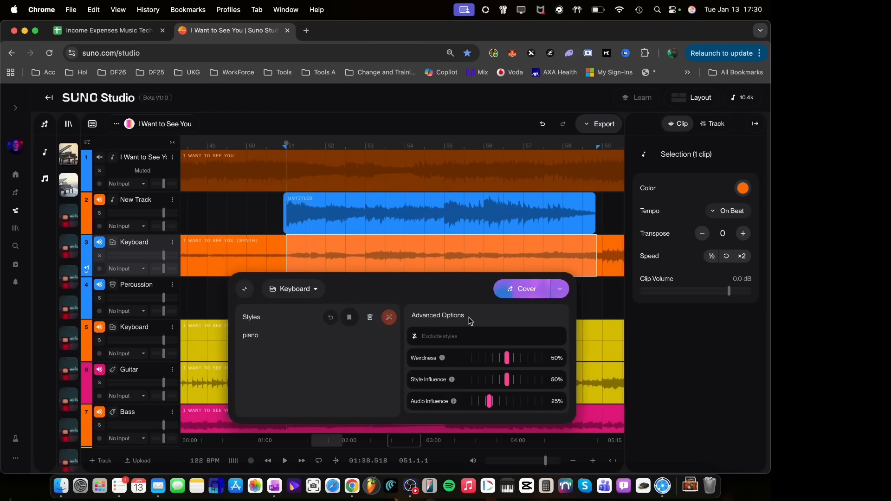
{"action": "left_click", "coordinate": [244, 291]}
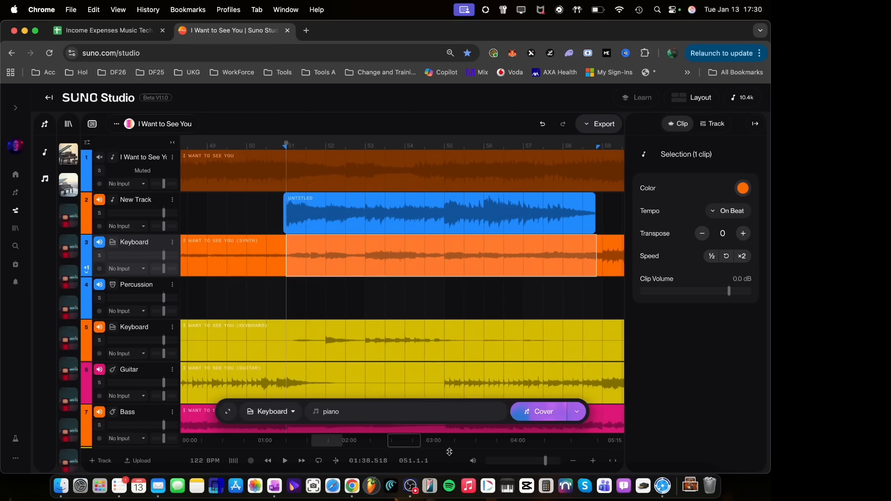
{"action": "left_click", "coordinate": [415, 493]}
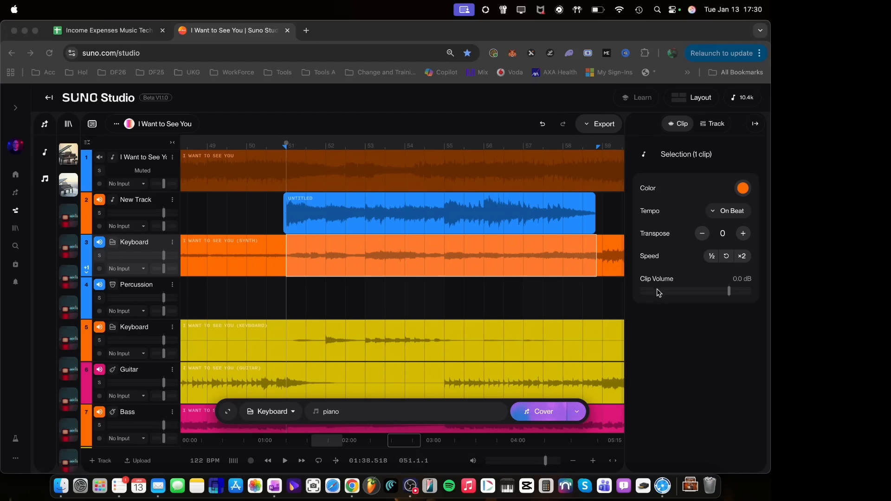